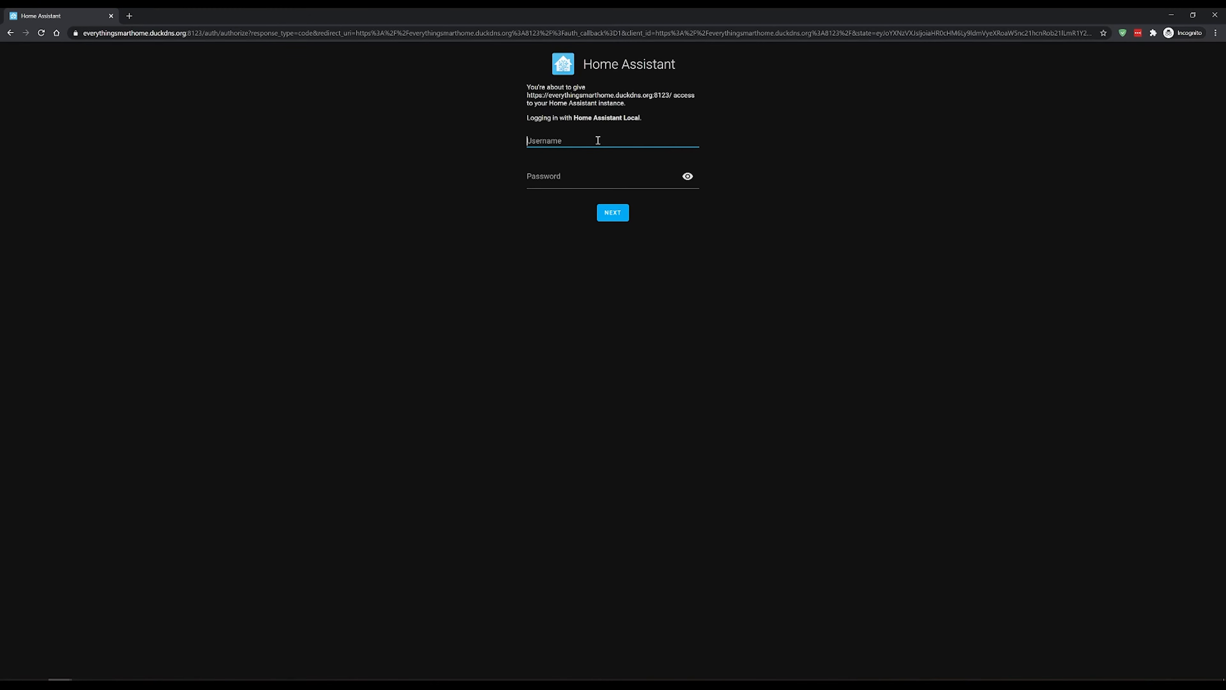
- Log in to Home Assistant with the account's username and password
text(lewis)
key(Tab)
text(•••••)
key(Return)
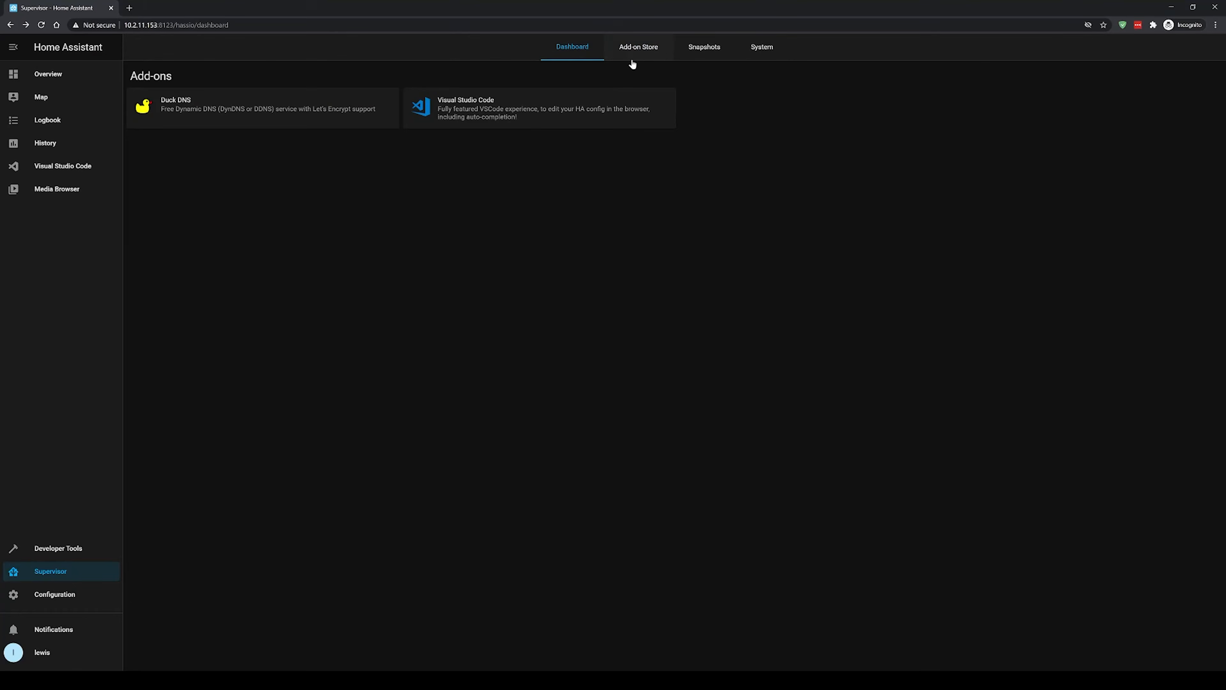
- Install the Dnsmasq add-on from the add-on store and enable its Watchdog and Auto update options
click(634, 54)
click(1001, 128)
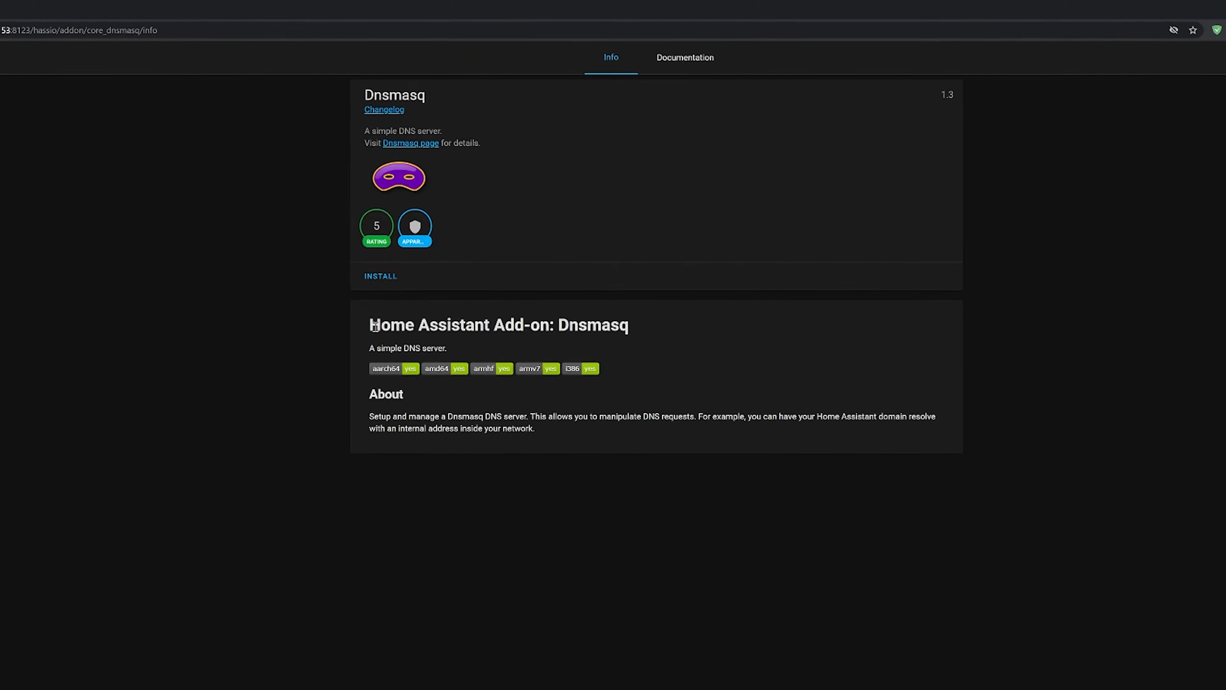
click(453, 224)
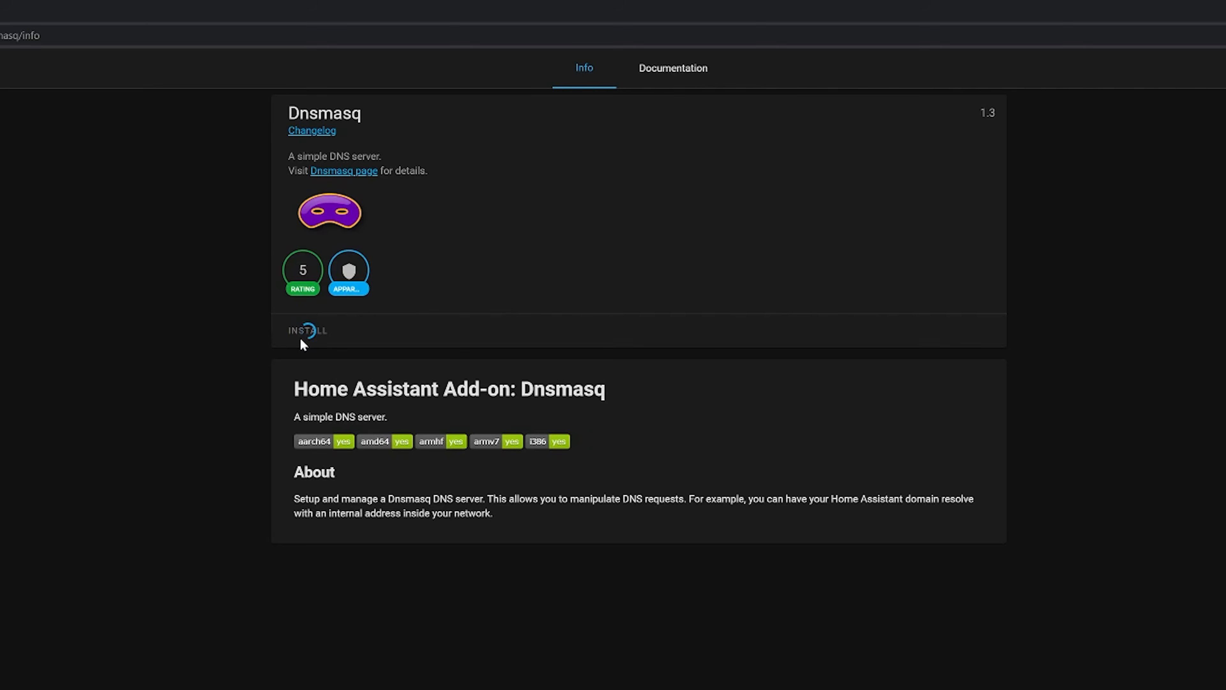
click(630, 360)
click(627, 399)
- Replace the empty hosts list in Dnsmasq's configuration with host everythingsmarthome.duckdns.org at ip 10.2.11.153, save it and return to the add-on's info page
click(689, 72)
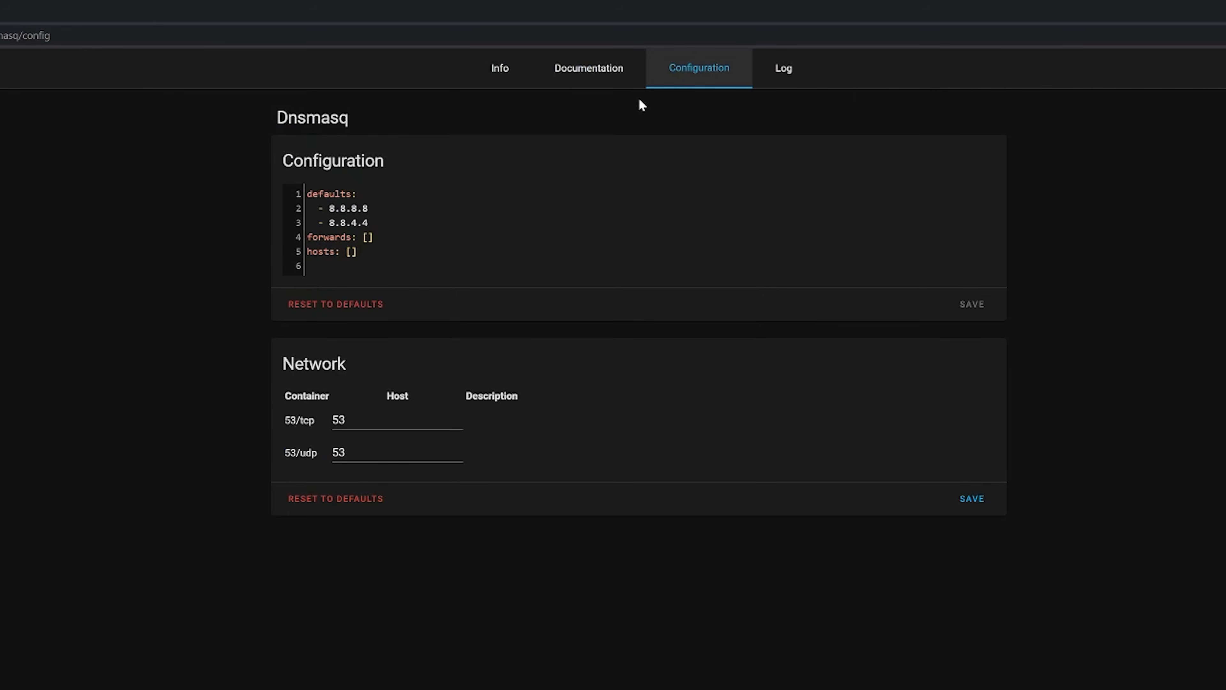
click(394, 250)
key(BackSpace)
key(BackSpace)
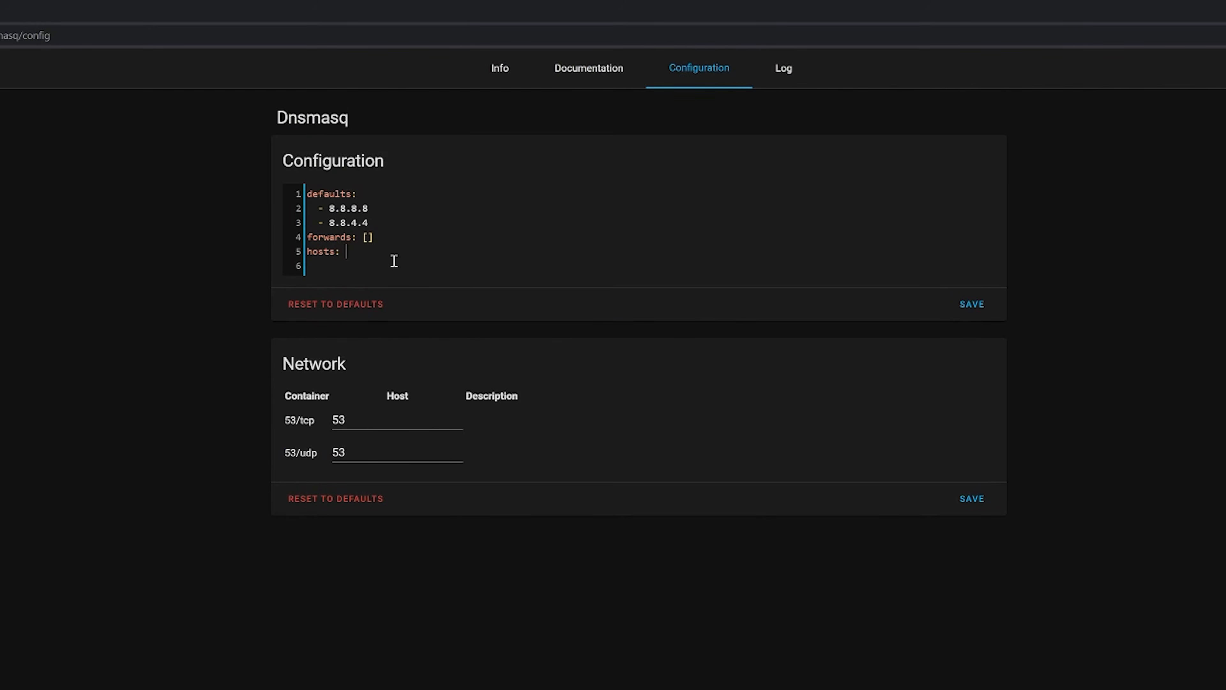
key(Return)
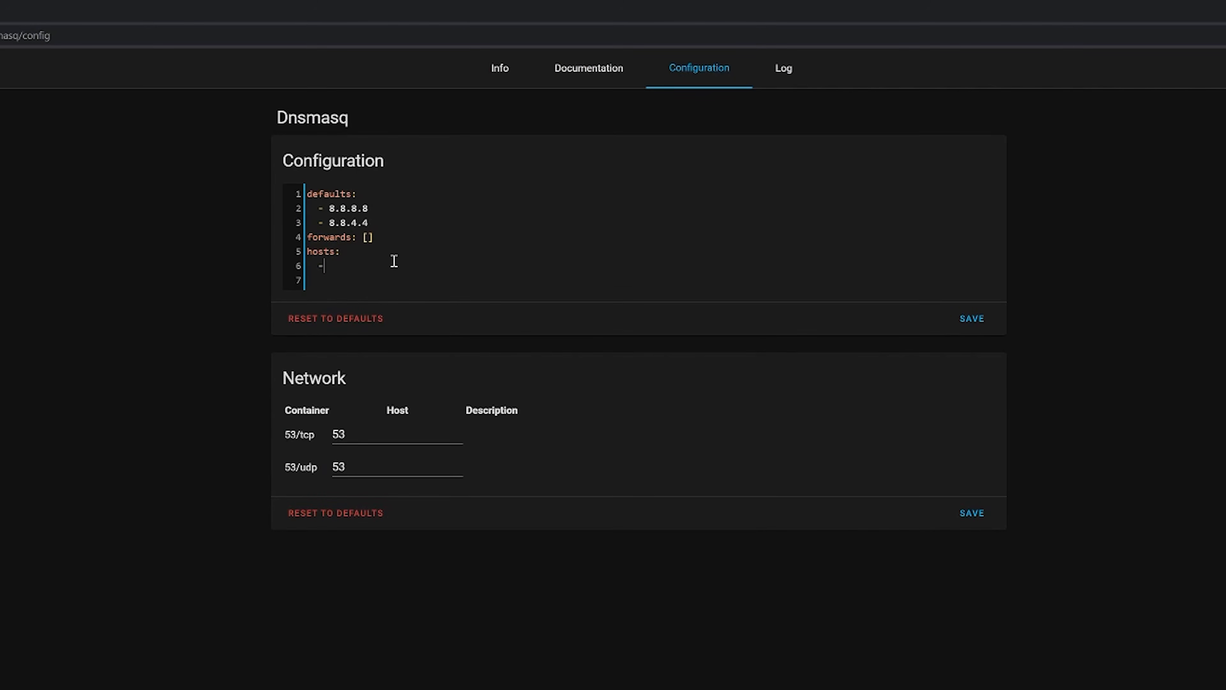
text(- host: everythingsmarthome.duckdns.org)
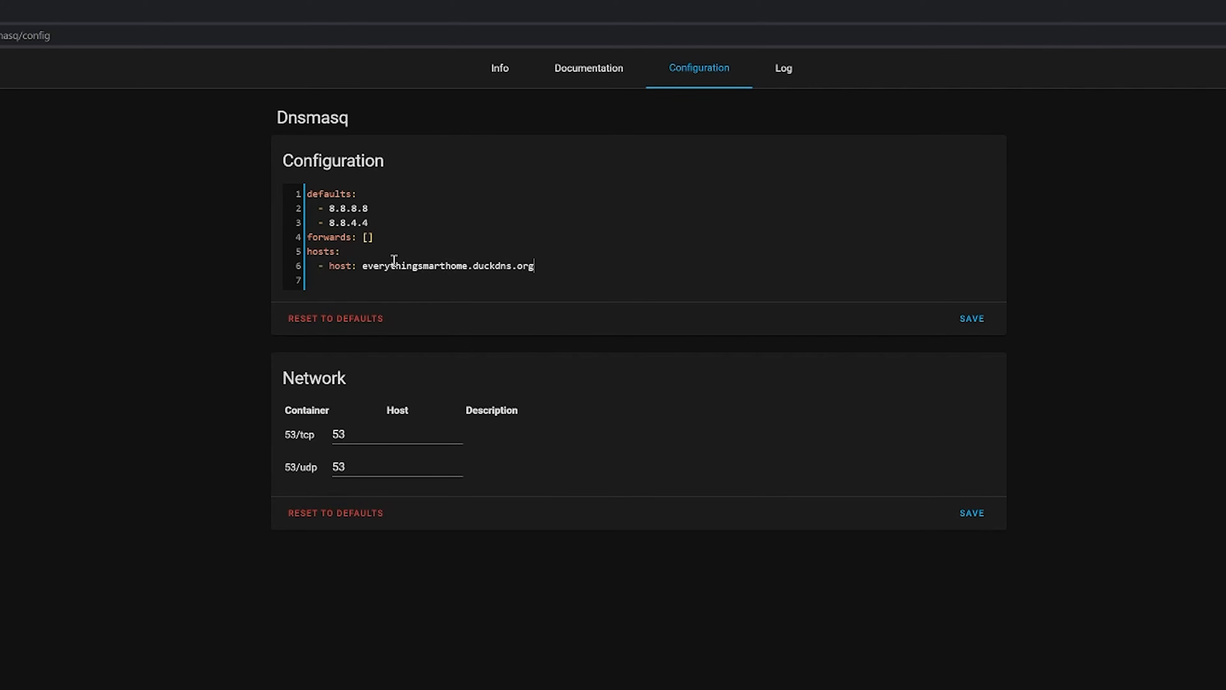
key(Return)
text(ip: 10.2.11.153)
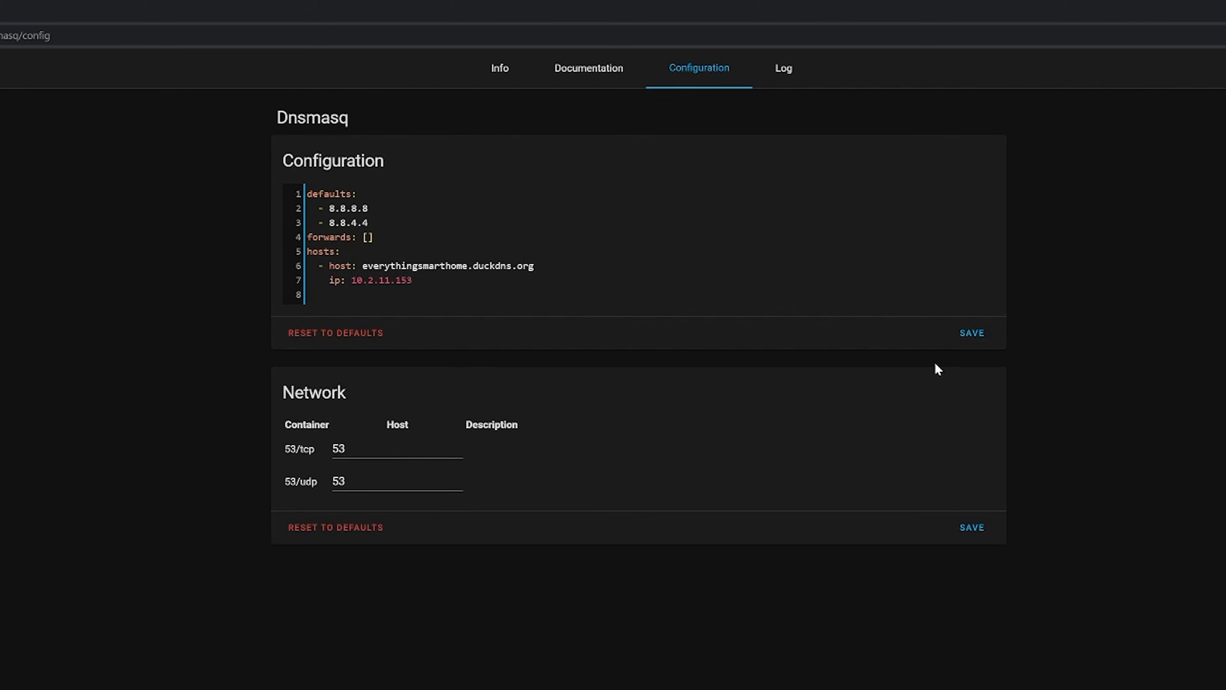
click(973, 333)
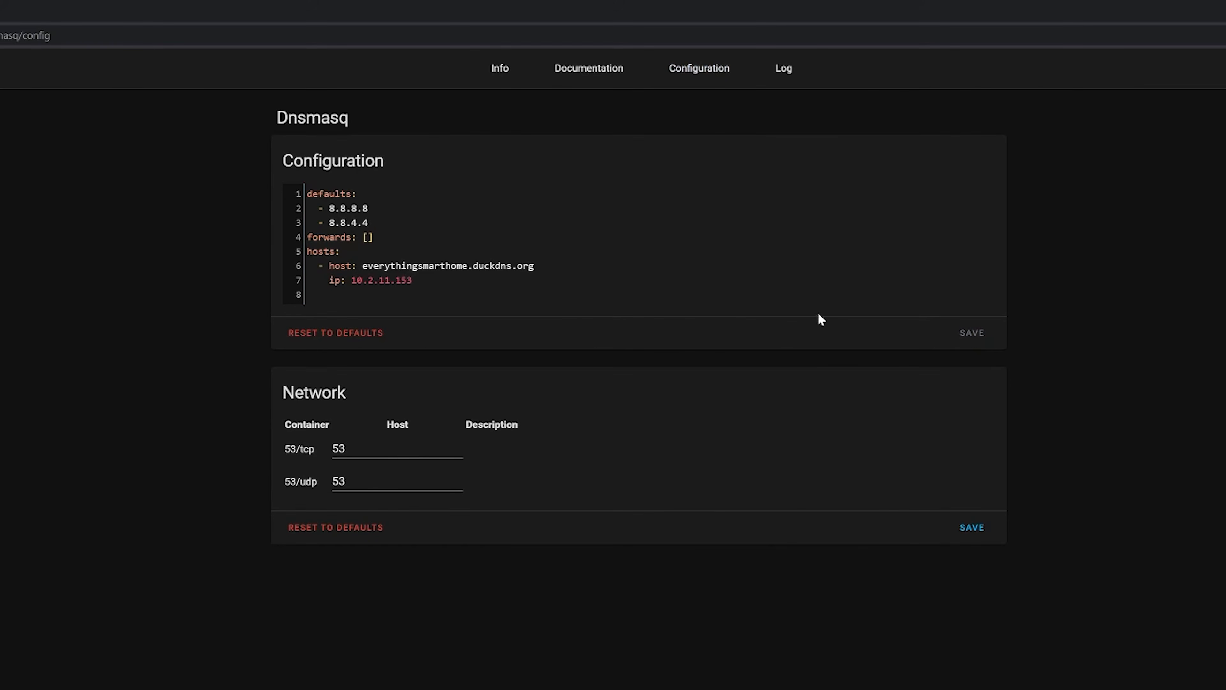
click(505, 75)
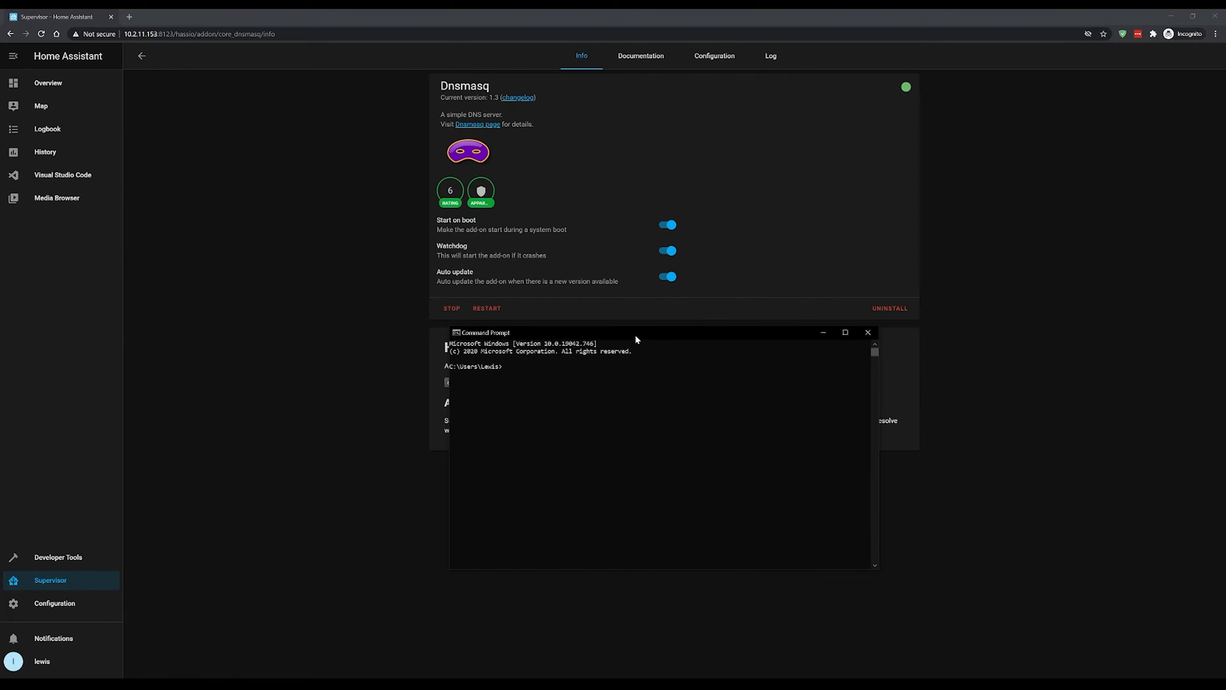
- In Command Prompt, run nslookup everythingsmarthome.duckdns.org 10.2.11.153 to query the Dnsmasq server directly
text(nslookup every)
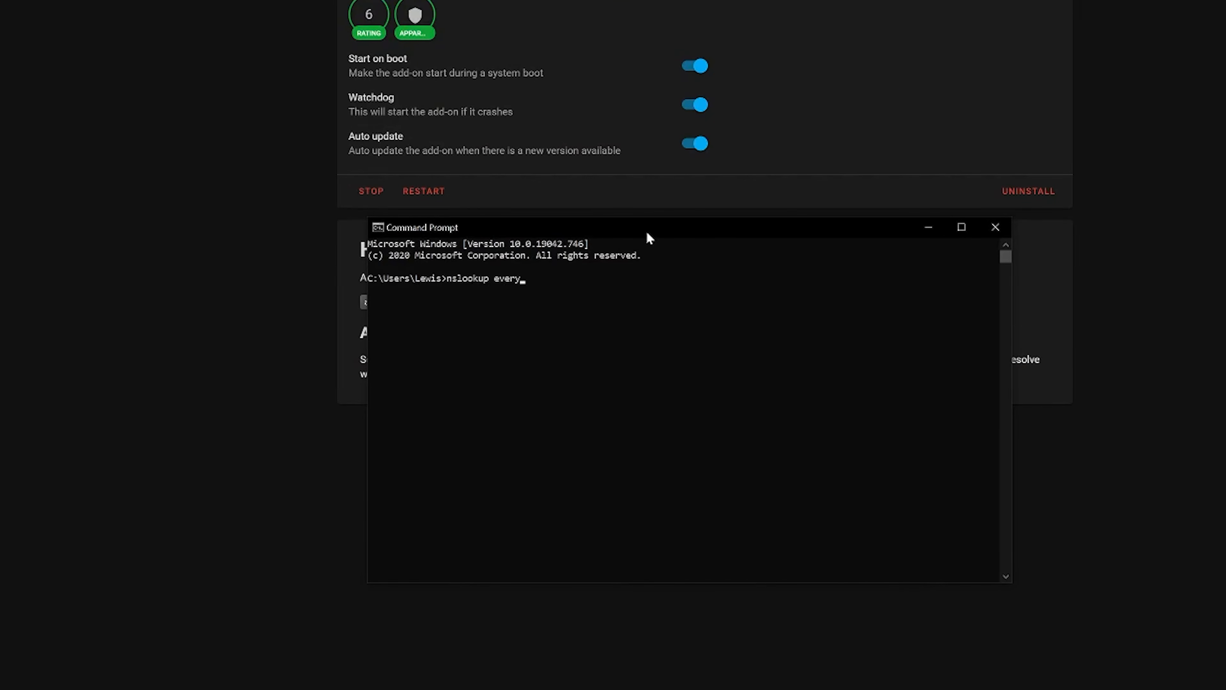
text(thingsmarthome.duckdns.org 10)
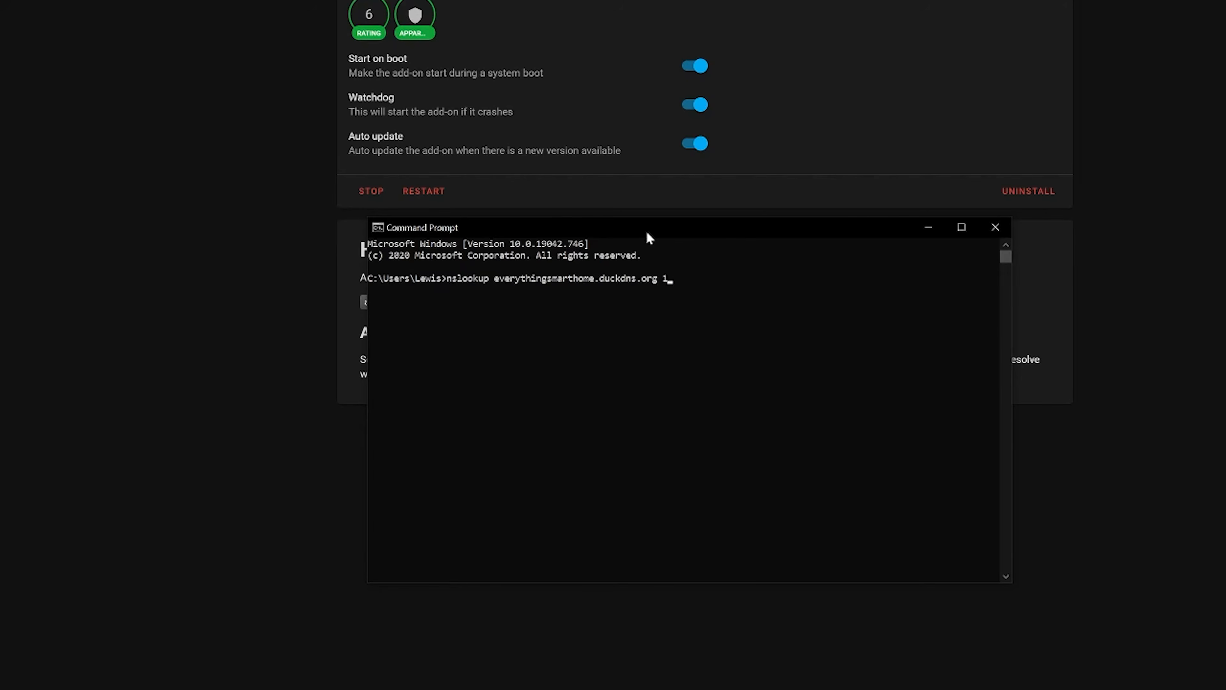
text(.2.11.153)
key(Return)
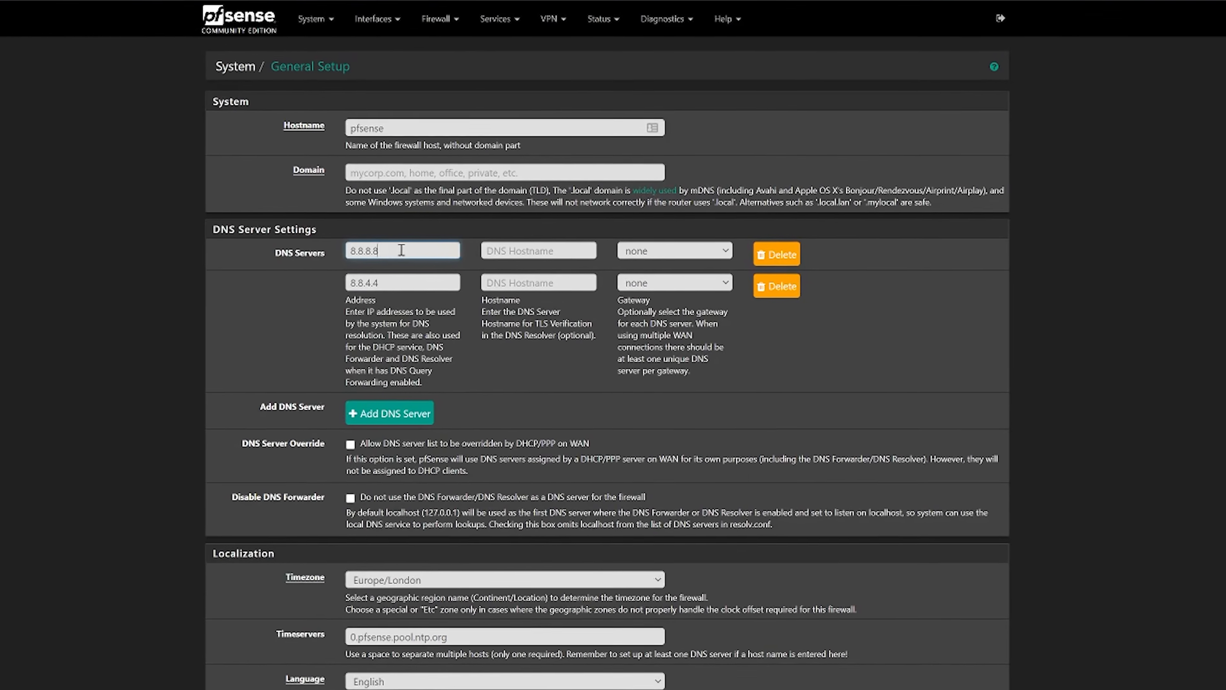
- In pfSense's General Setup, set the second DNS server to 8.8.8.8 and replace the first with the Home Assistant server's local IP address
drag(401, 250, 333, 251)
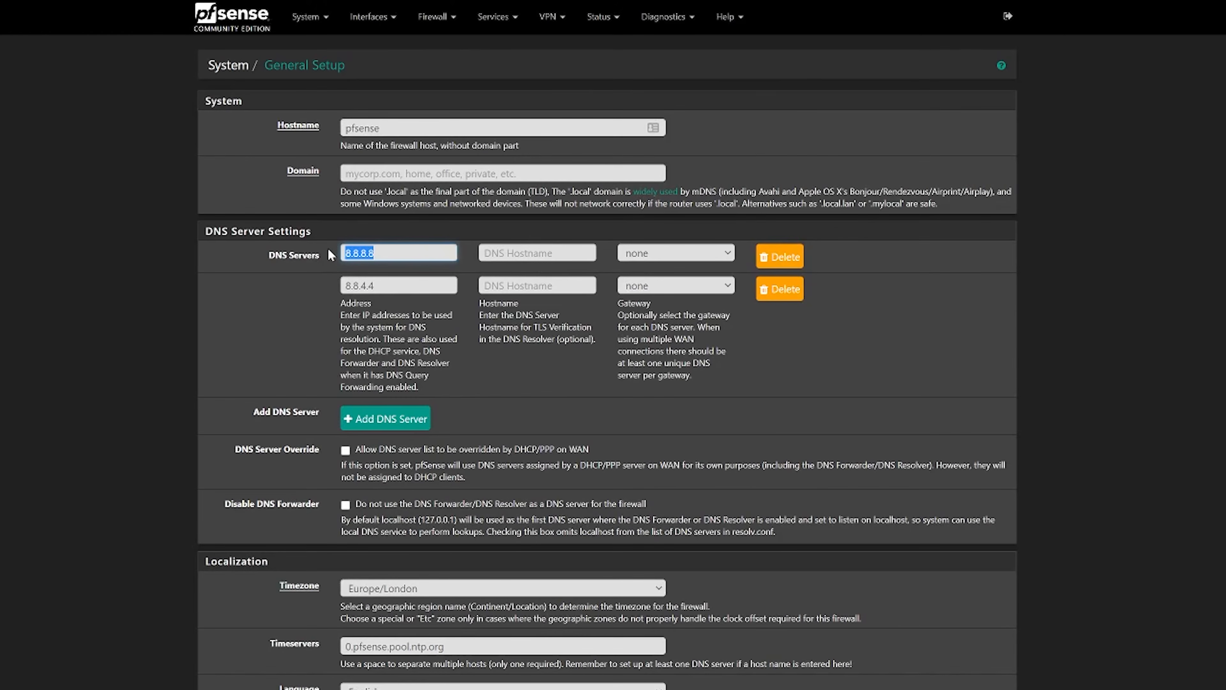
click(413, 284)
drag(403, 284, 313, 285)
text(8.8.8.8)
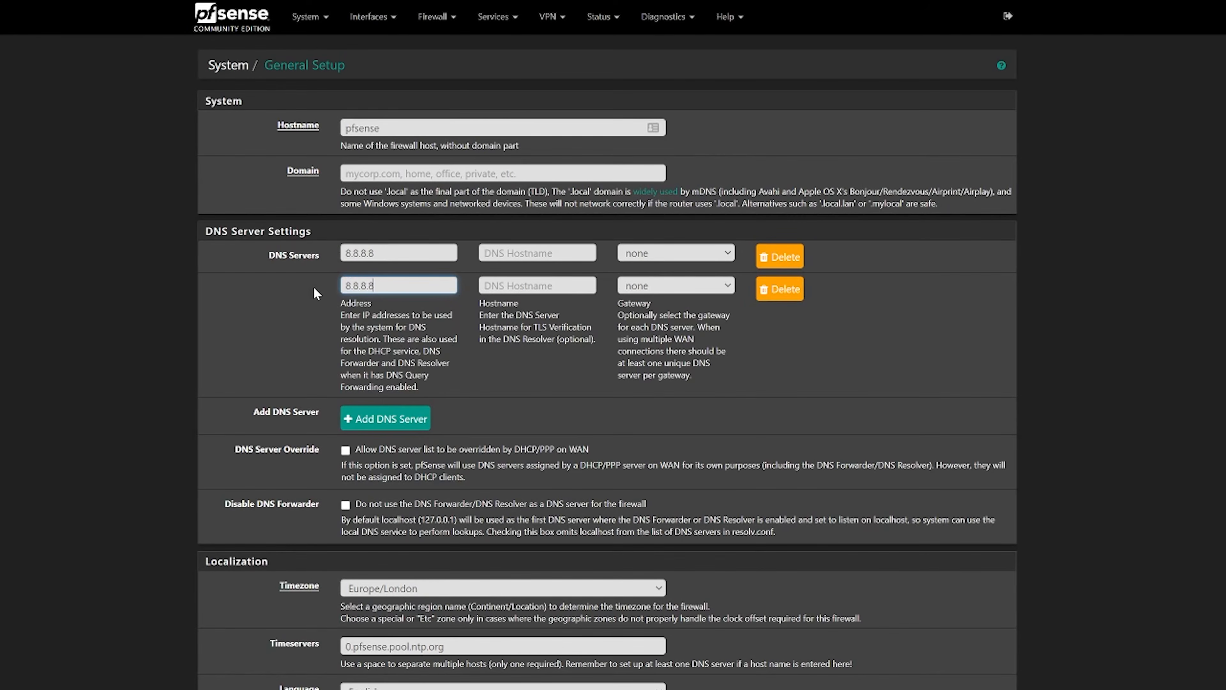
drag(394, 250, 326, 255)
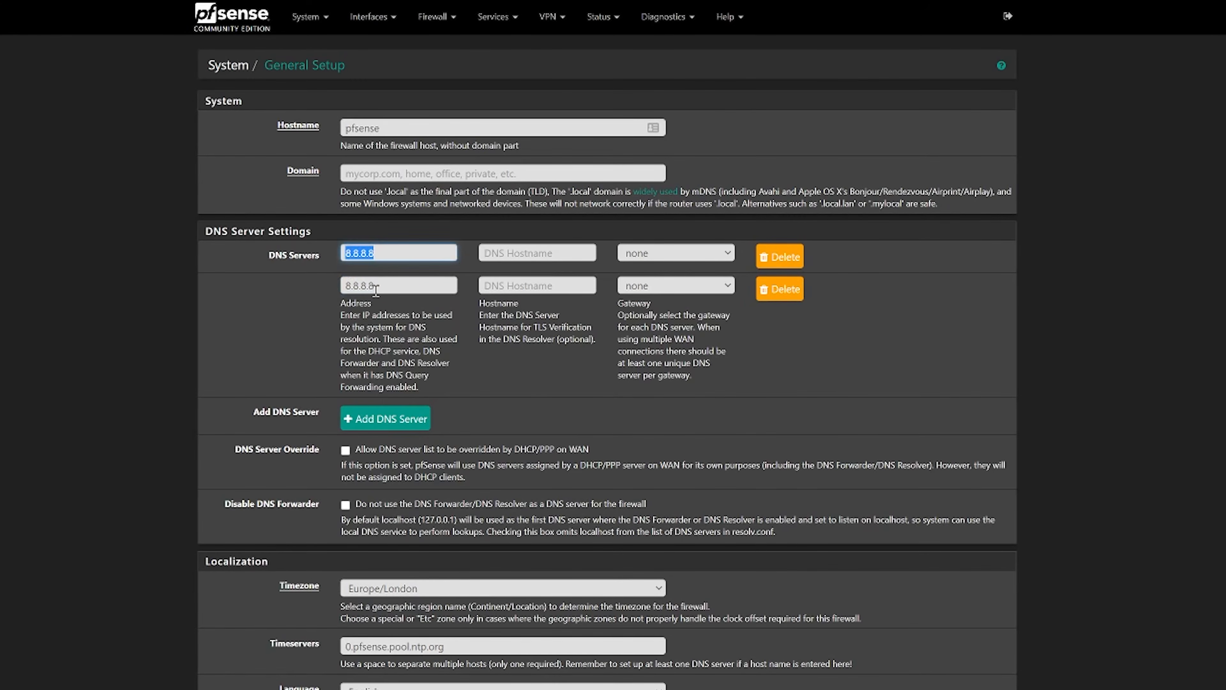
text(10.2.11.153)
click(519, 369)
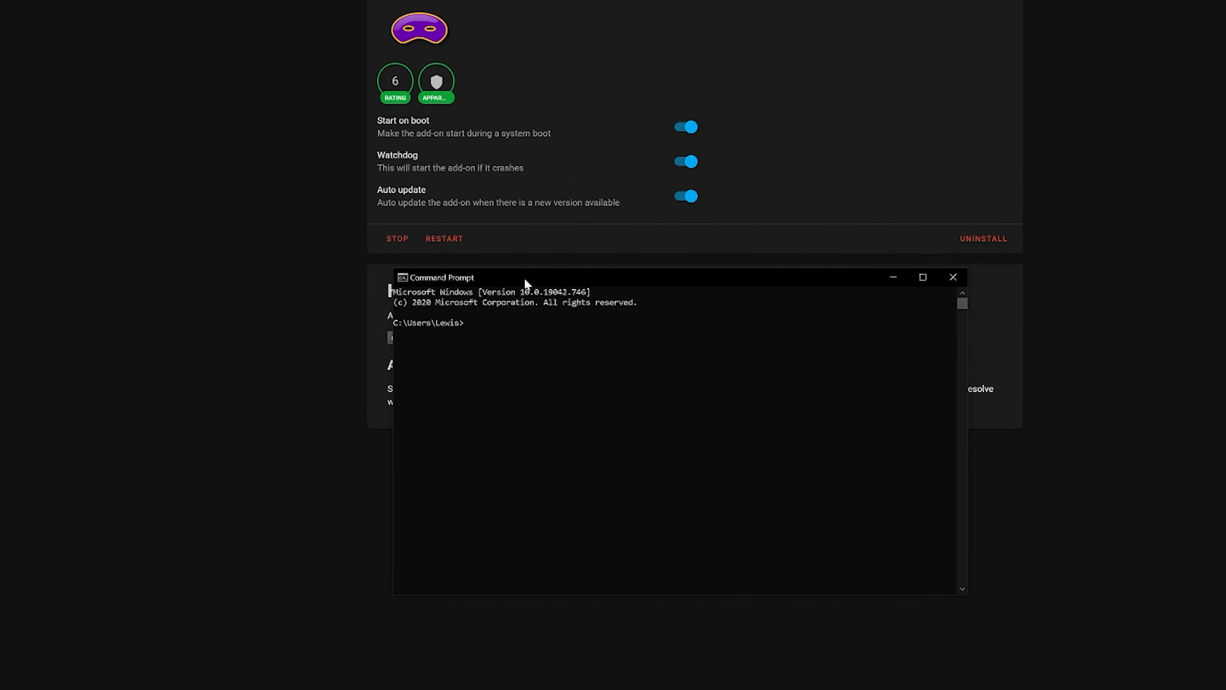
- In Command Prompt, run nslookup everythingsmarthome.duckdns.org against the default DNS server
text(nsl)
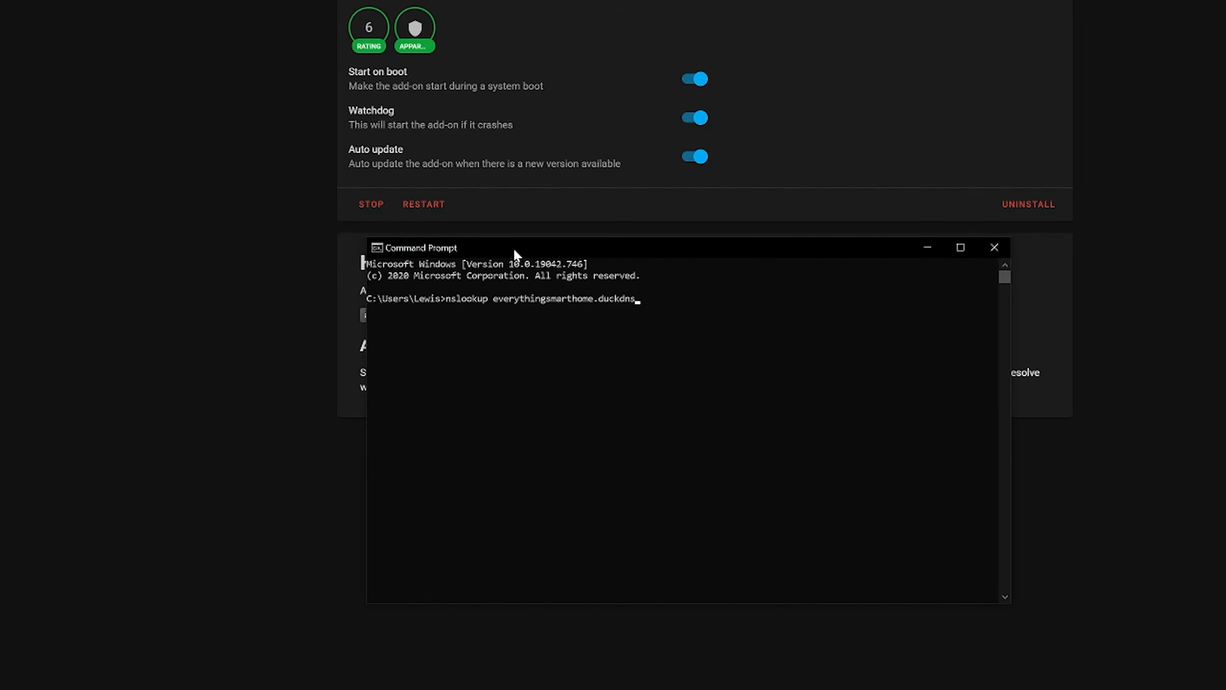
key(Return)
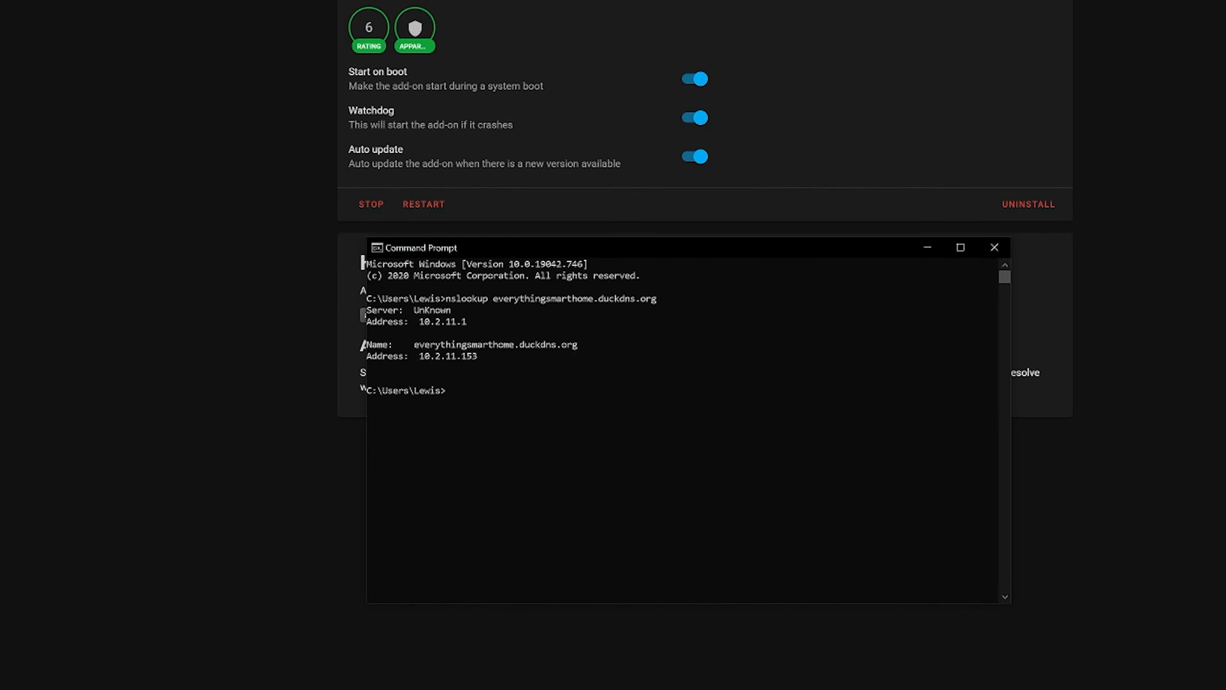
click(285, 38)
text(https://ever)
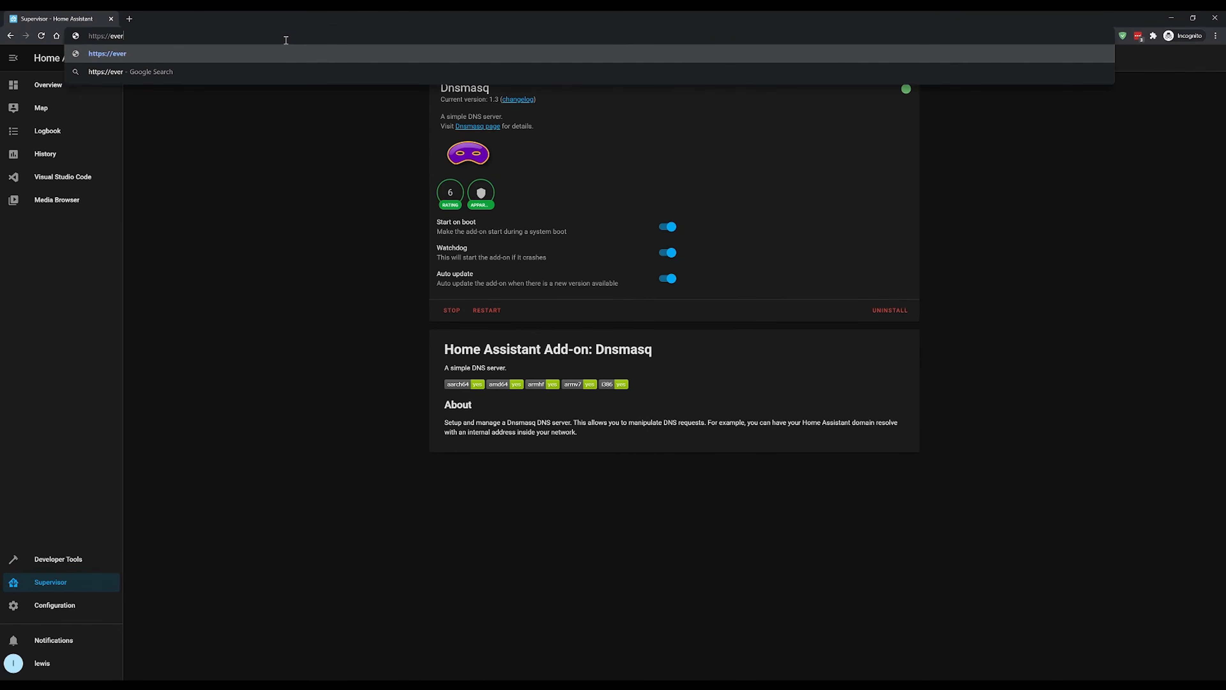
text(ythingsmarthome.duckdns.org:8123)
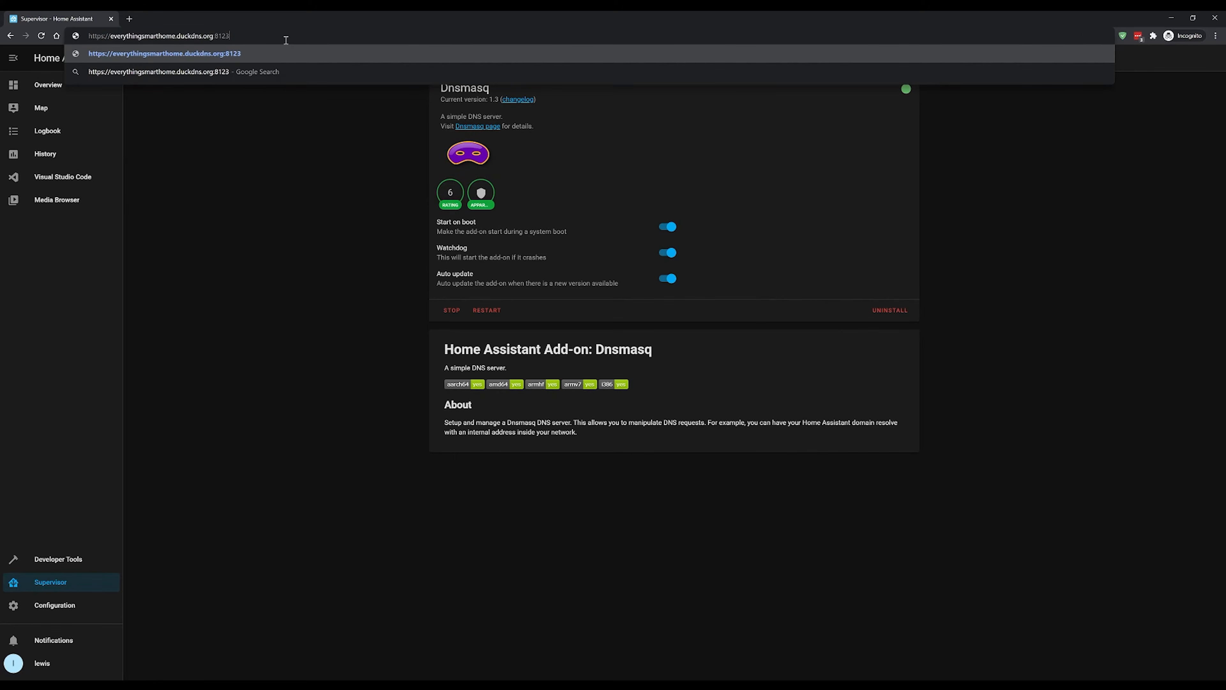
key(Return)
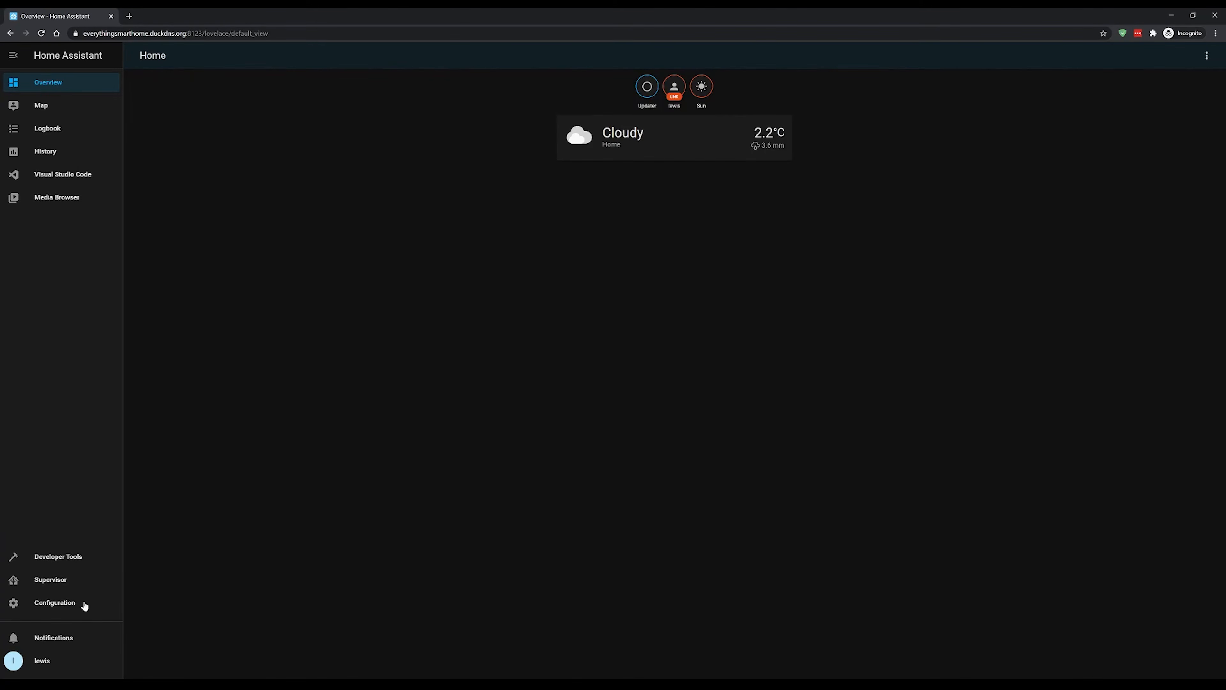
click(54, 602)
scroll(625, 516, down, 4)
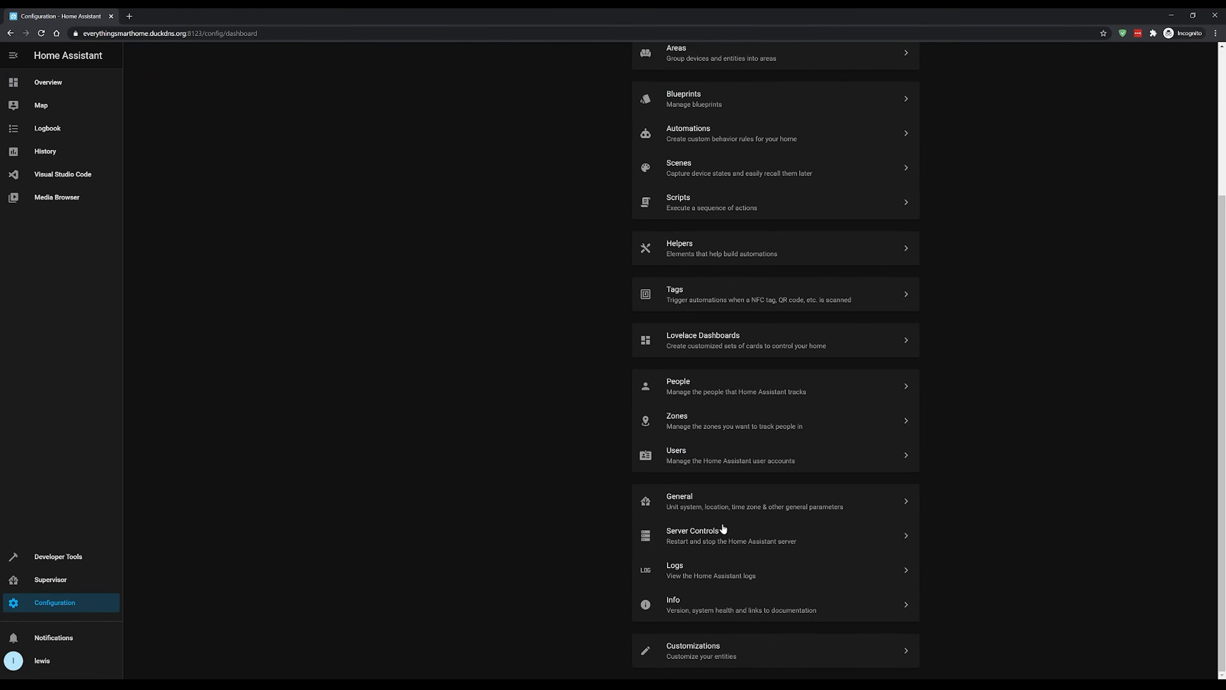
click(732, 511)
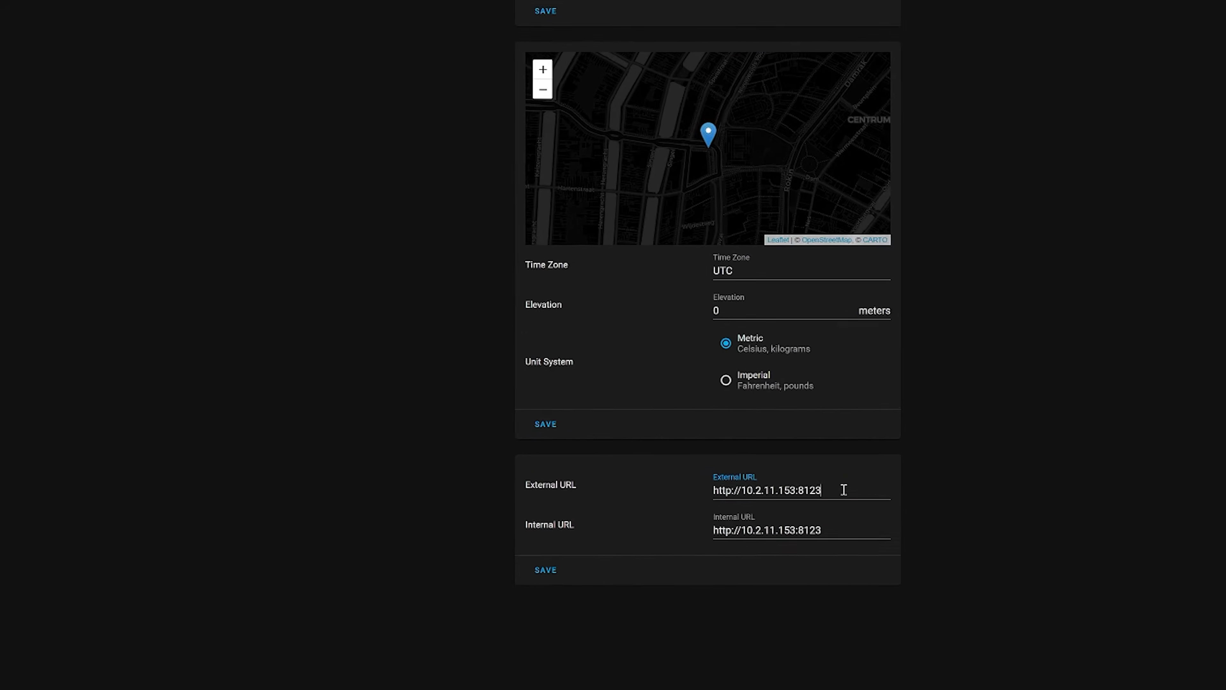
drag(879, 521, 751, 530)
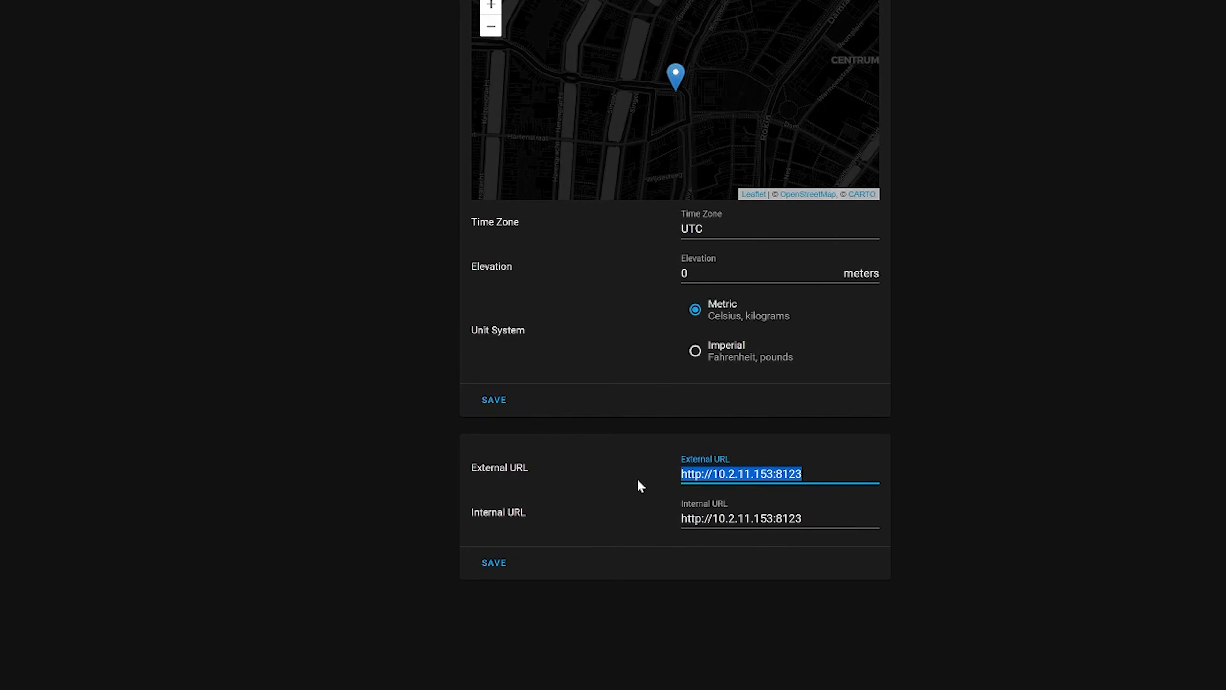
text(https://ever)
text(ythin)
text(gsmarthome.duckdns.org)
text(:8123)
- Copy the External URL into the Internal URL, replacing its current address, and save both URLs
key(ctrl+a)
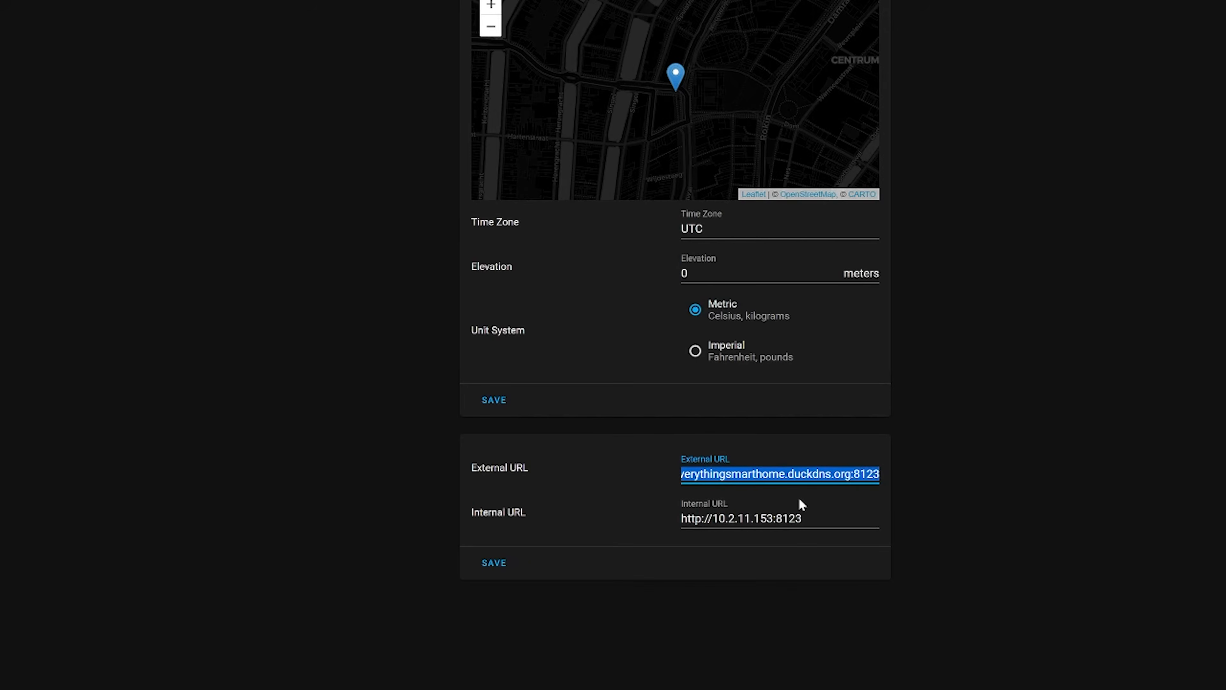
key(ctrl+c)
click(799, 499)
key(ctrl+a)
key(ctrl+v)
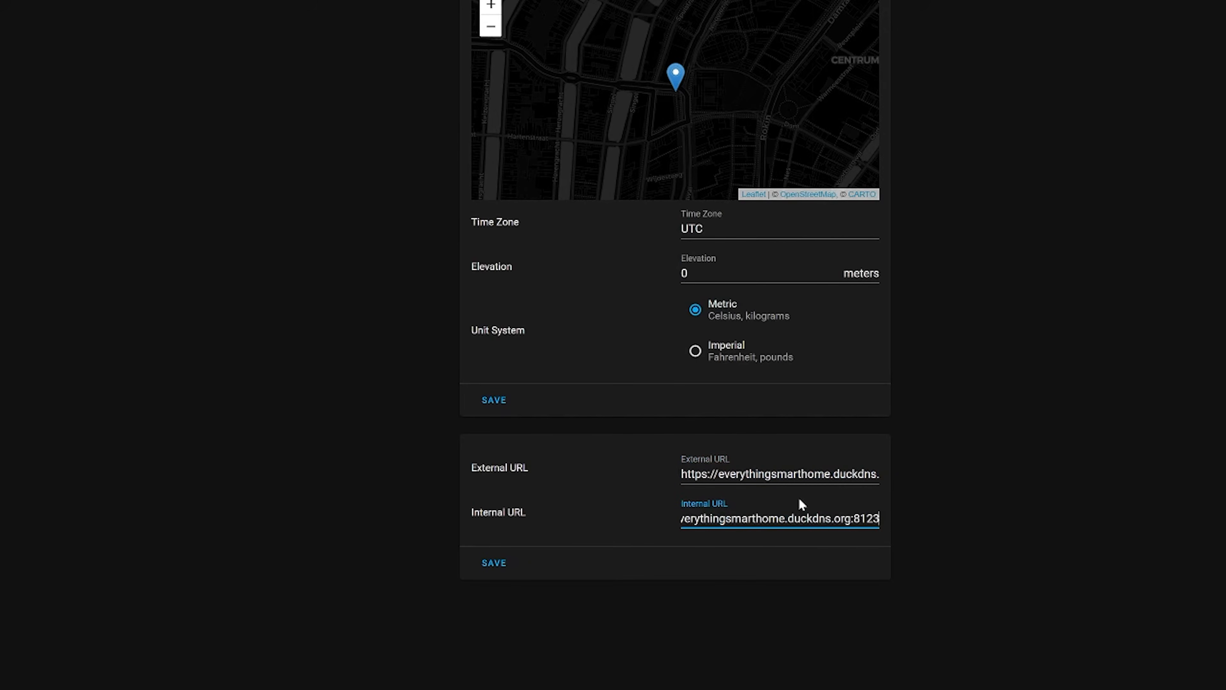
drag(805, 518, 637, 534)
click(736, 520)
click(899, 505)
click(502, 567)
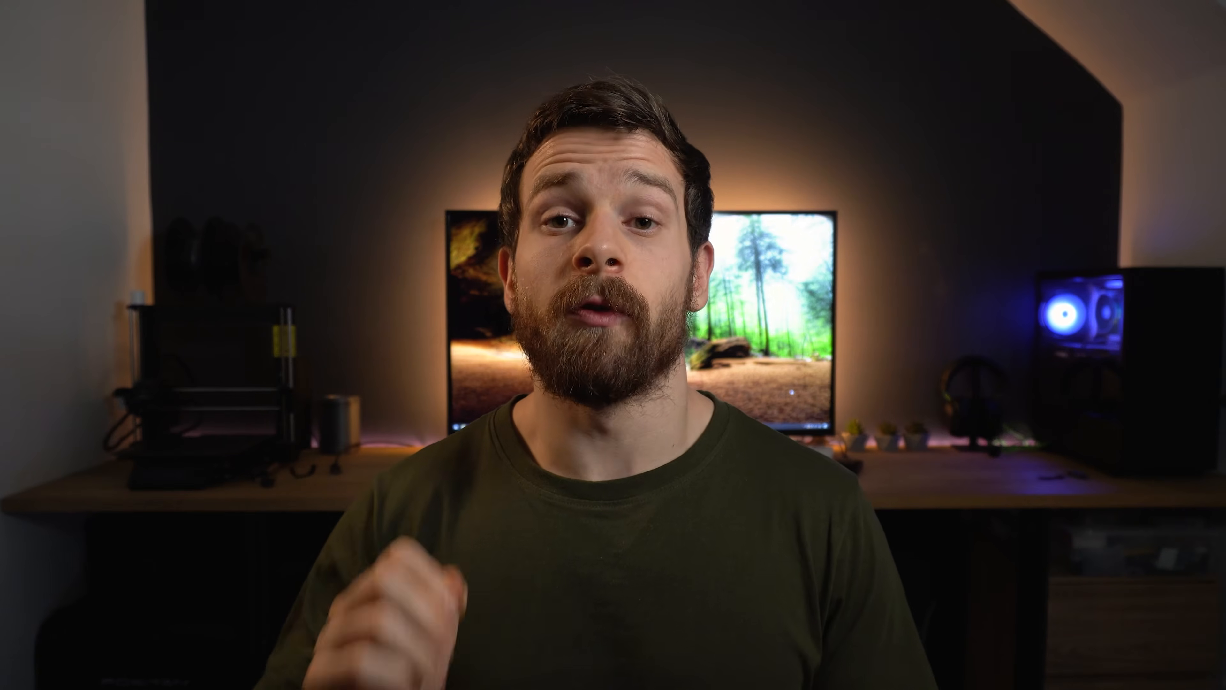